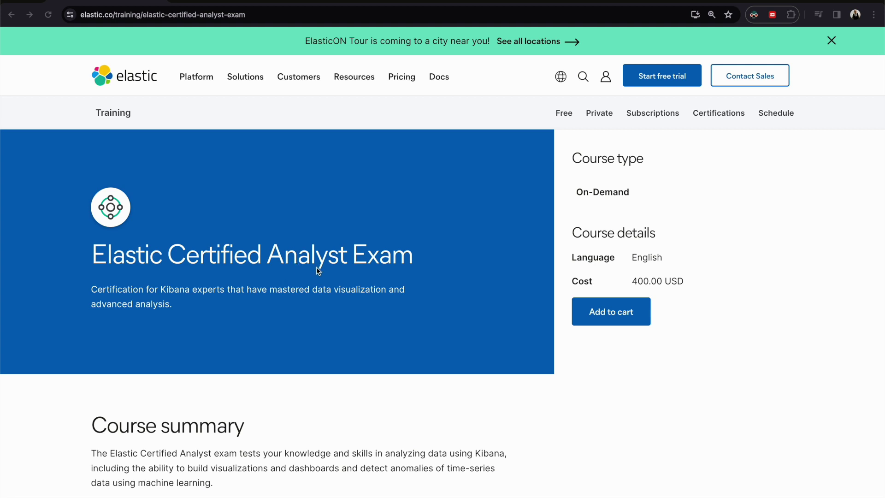
Switch from the exam objectives to Kibana and start a new Lens visualization from the Visualize Library.
scroll(316, 270, down, 15)
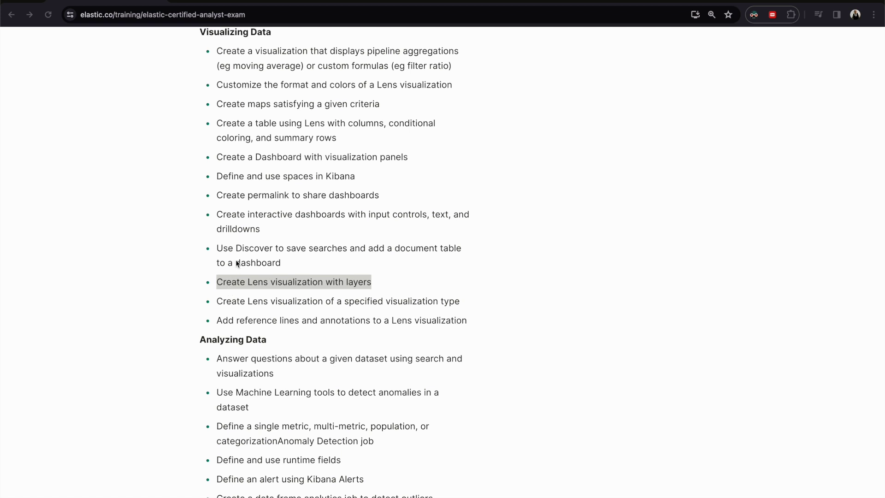
click(110, 2)
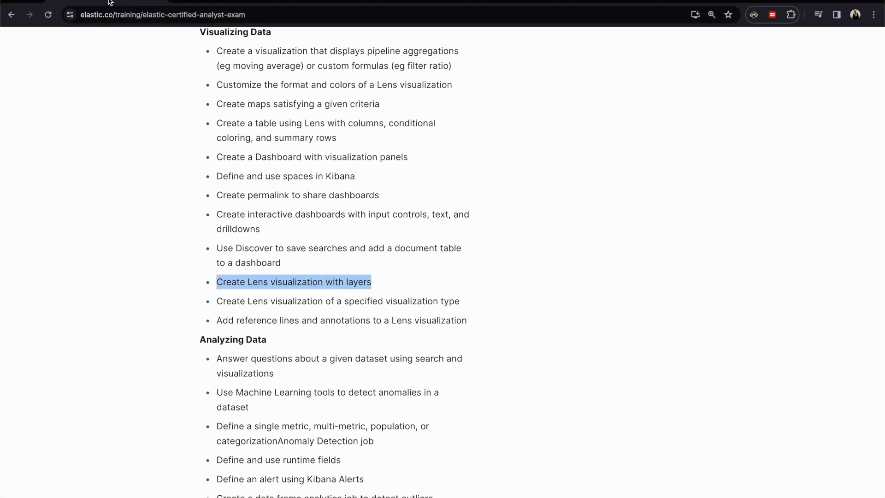
click(200, 2)
click(16, 67)
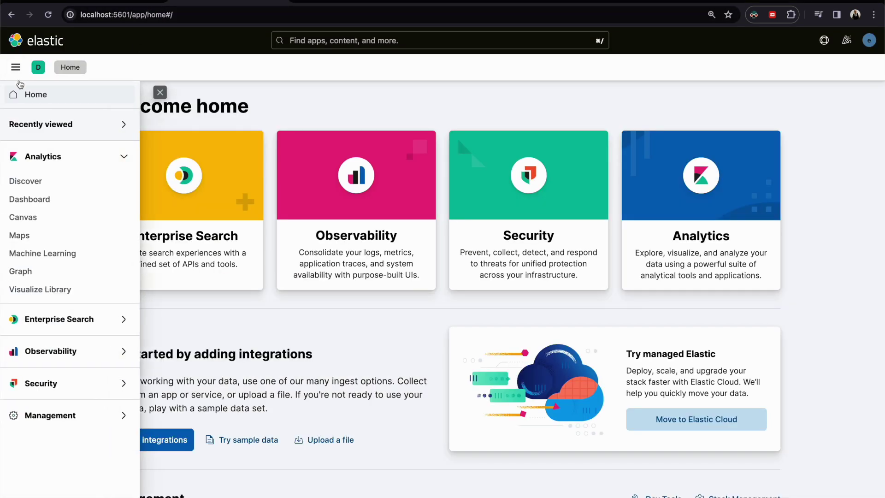
click(41, 288)
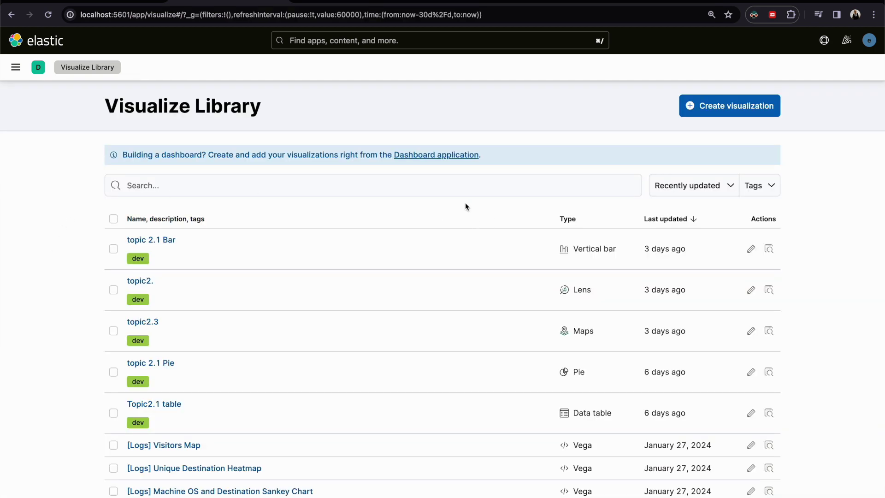
click(688, 109)
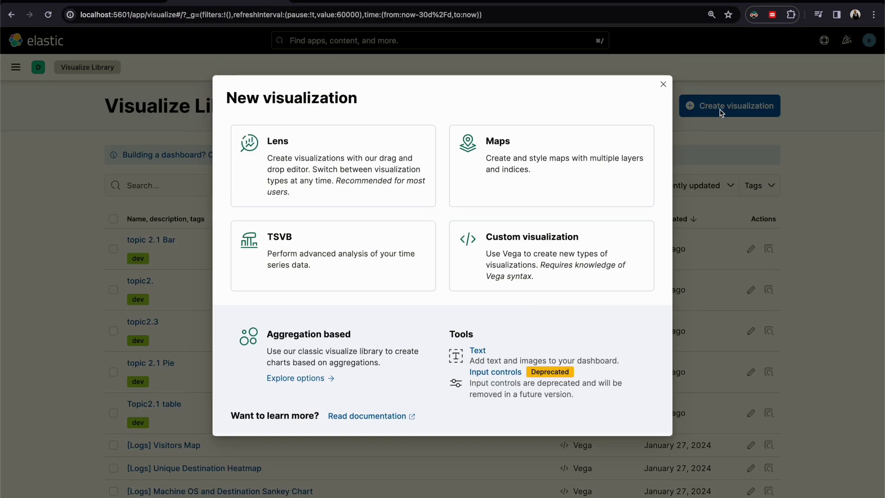
click(338, 160)
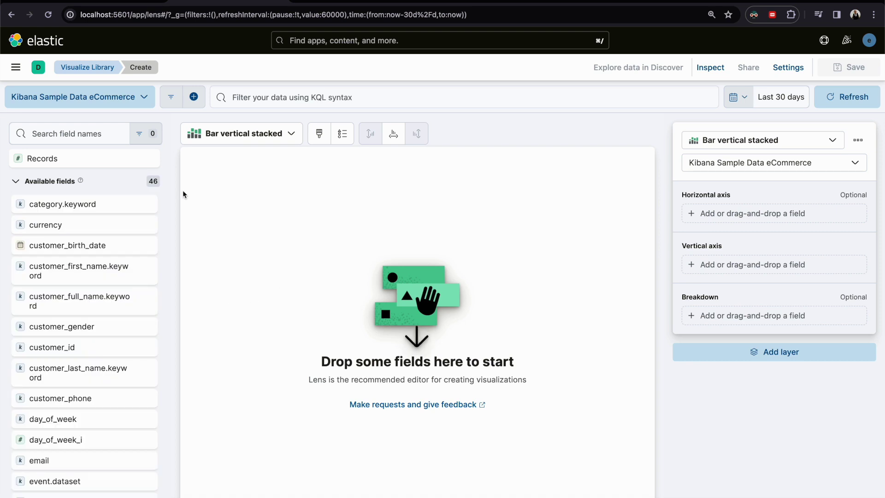
Find the customer_gender field in Kibana Sample Data eCommerce and add it to the empty chart workspace.
click(144, 99)
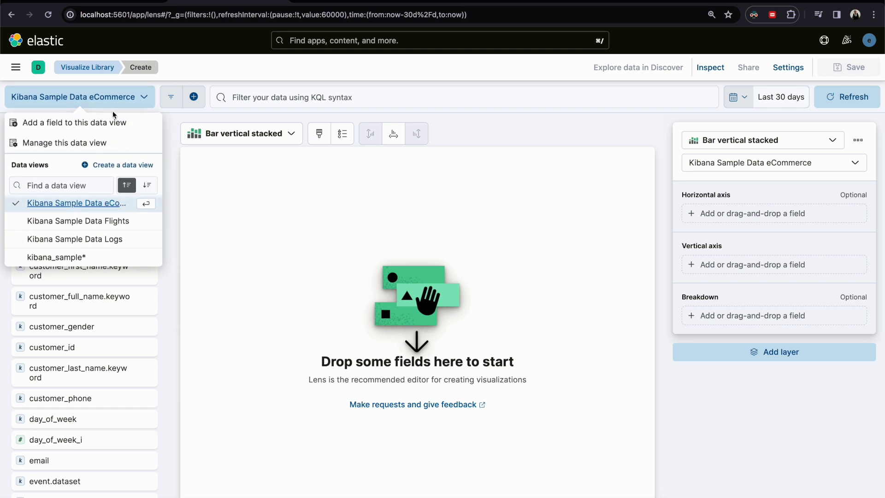
click(382, 78)
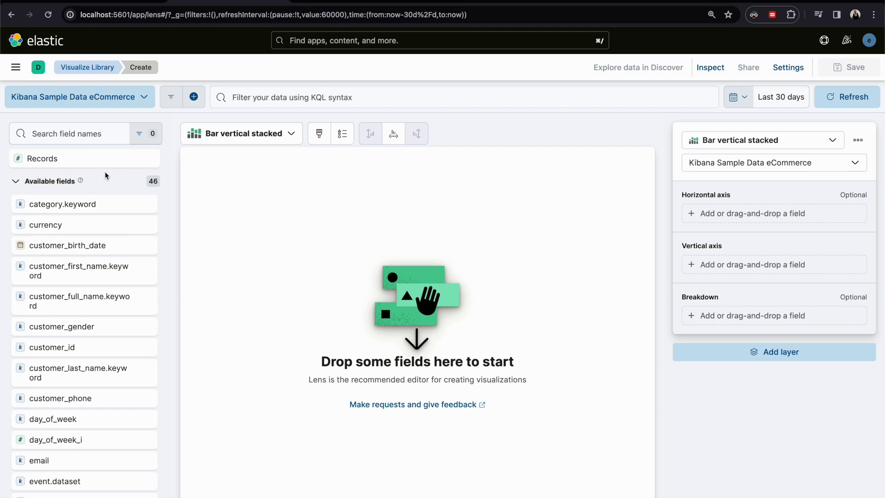
click(102, 134)
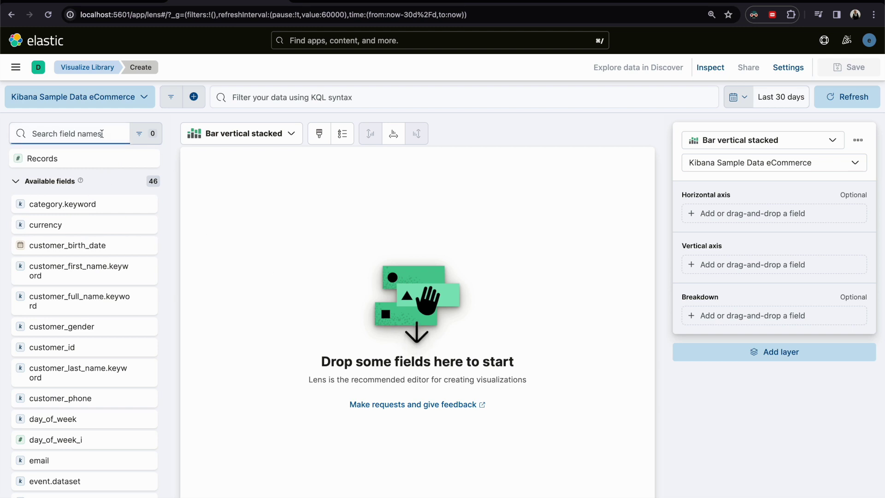
text(cus)
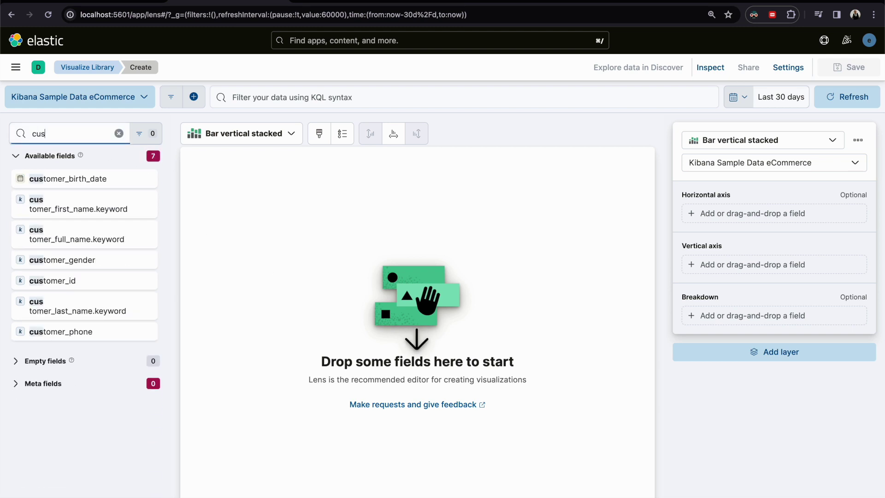
drag(103, 255, 387, 258)
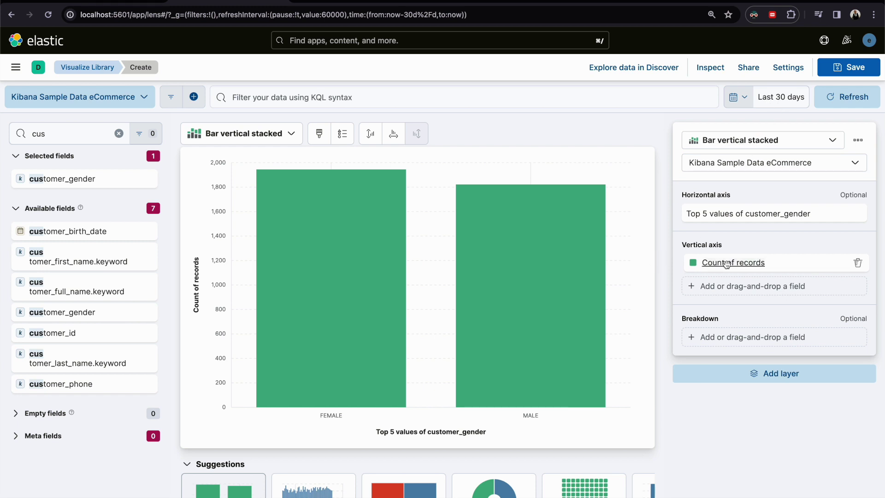
Try the Unique count, Sum and Percentile functions on the vertical axis and set it back to Count.
click(706, 263)
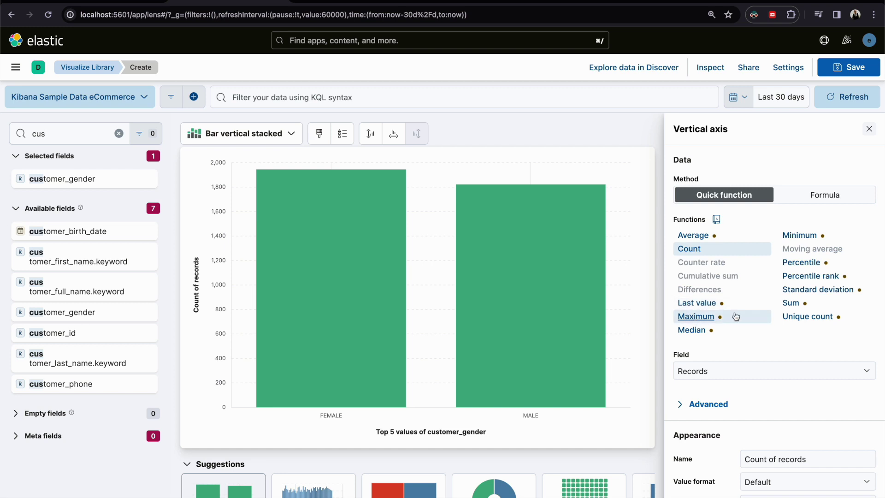
click(788, 316)
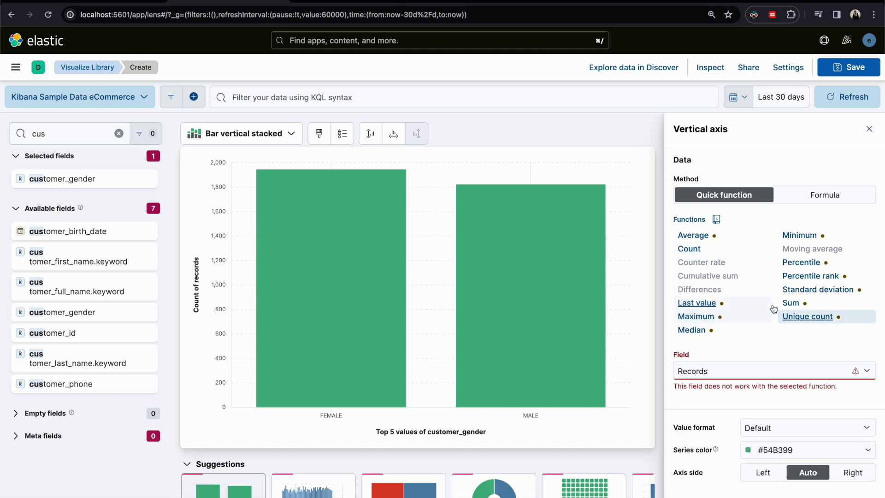
click(791, 303)
click(801, 262)
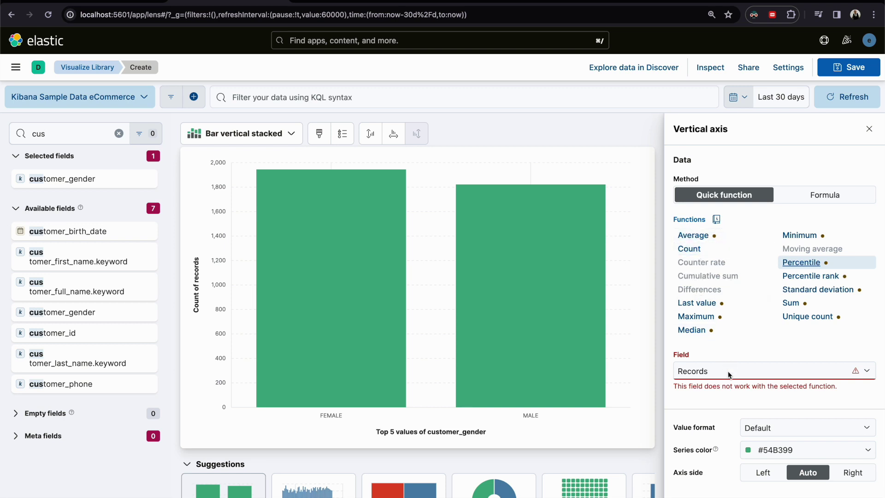
click(685, 250)
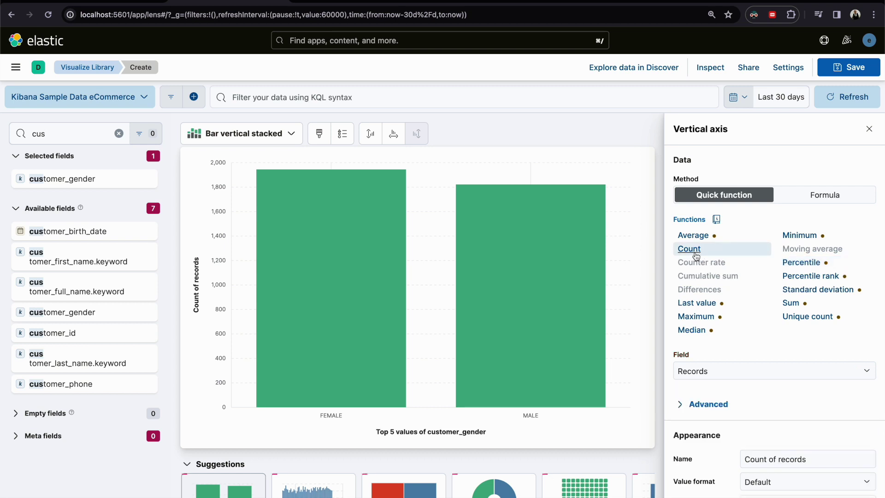
click(868, 130)
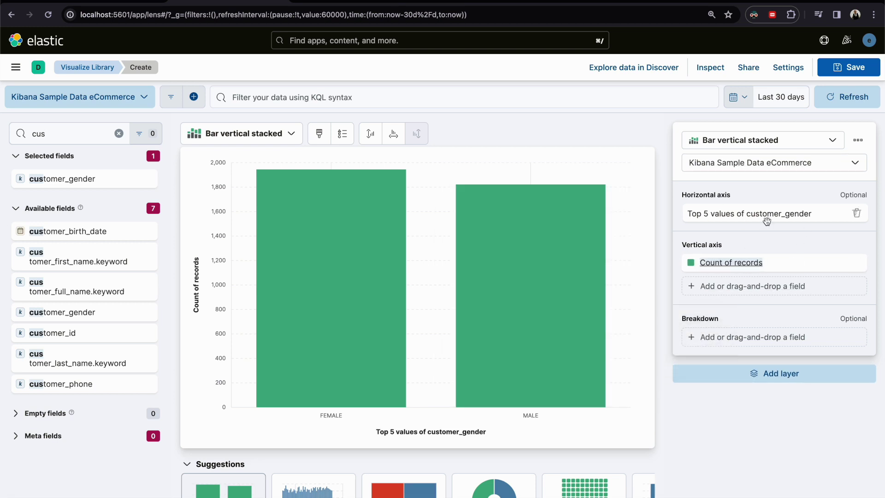
Add a second layer of type Visualization to the bar chart.
click(778, 379)
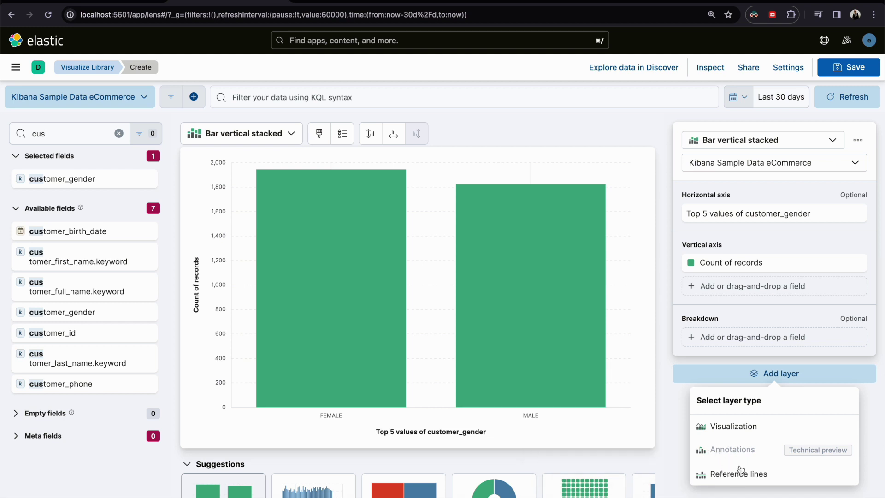
click(721, 433)
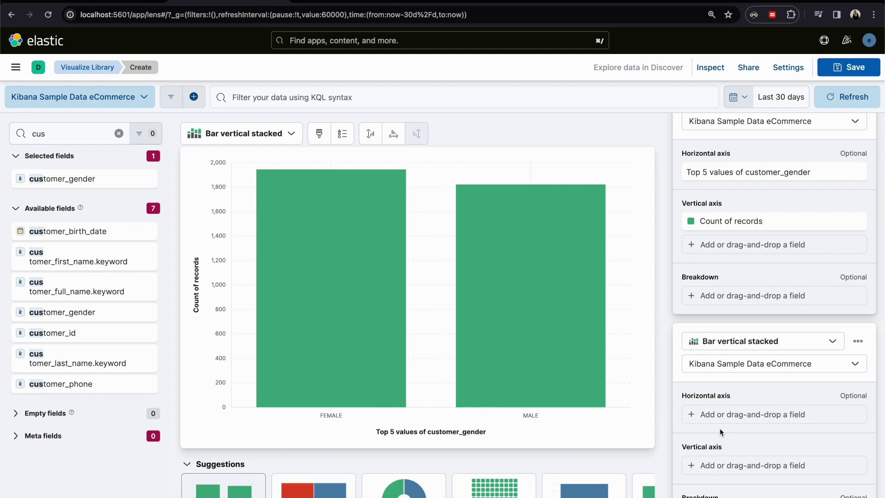
scroll(735, 340, up, 2)
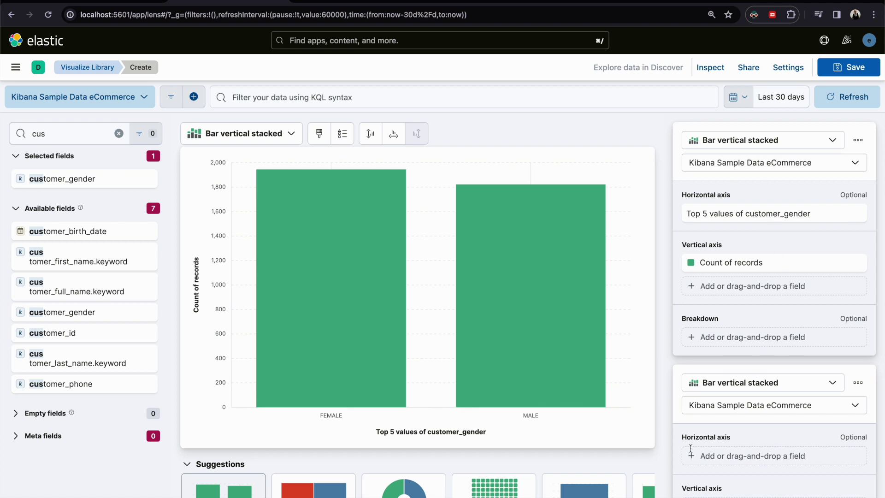
scroll(747, 429, down, 3)
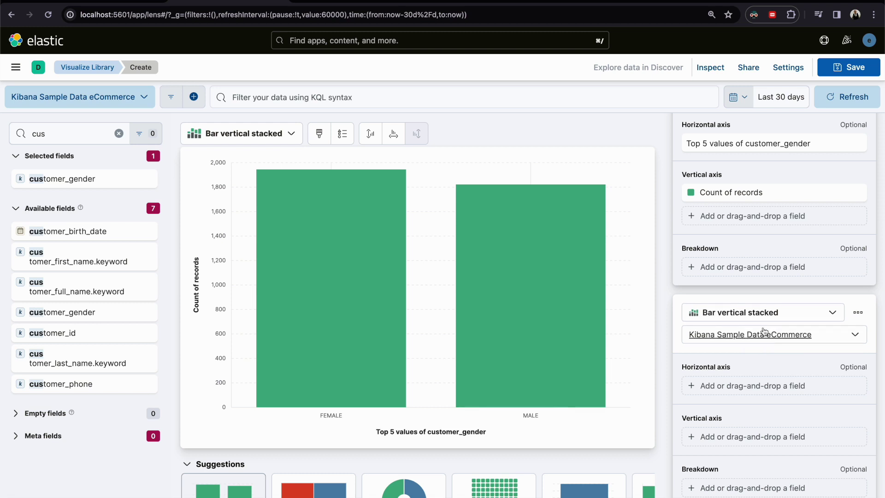
scroll(767, 427, down, 1)
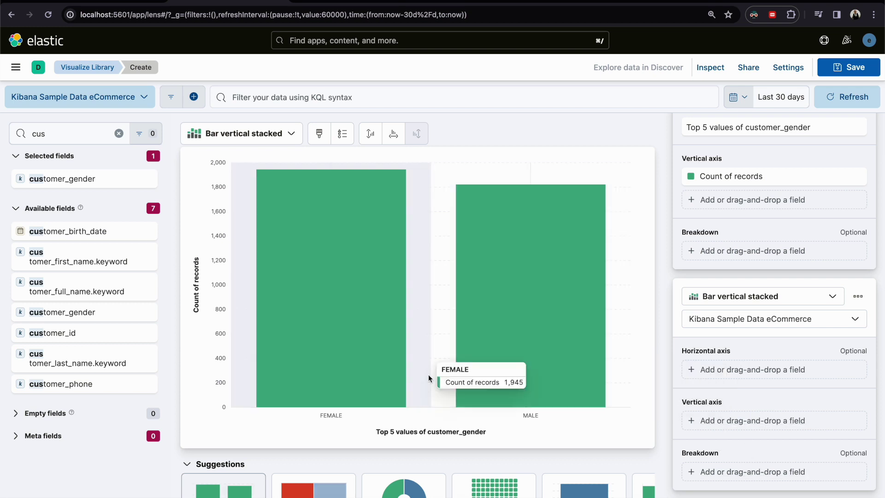
Search the fields for products.man and assign products.manufacturer.keyword to the second layer's vertical axis.
click(76, 138)
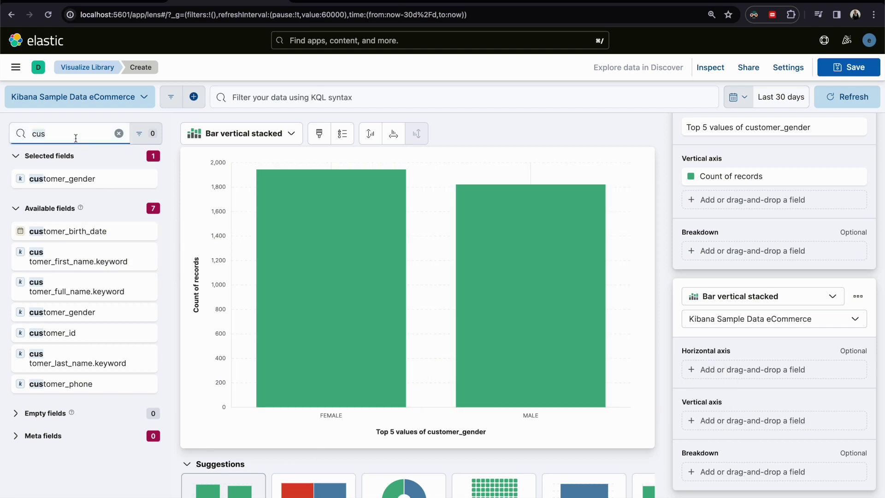
text(pr)
text(oduction)
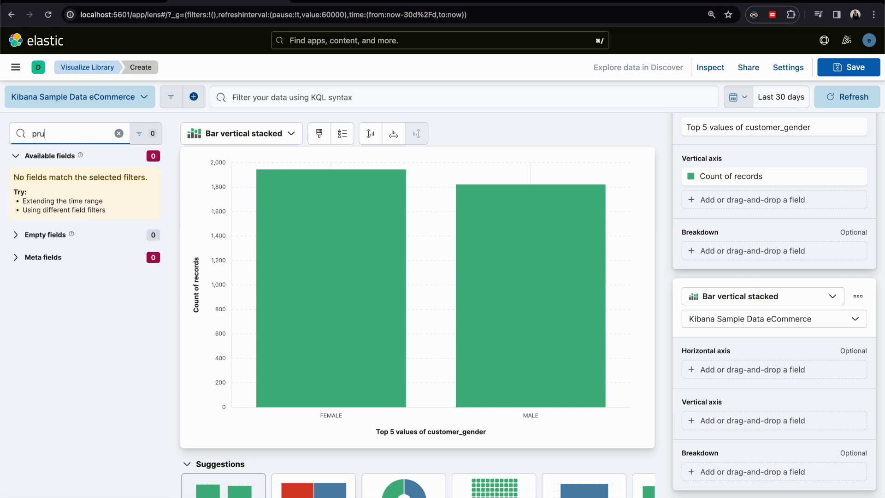
key(BackSpace)
key(BackSpace)
key(BackSpace)
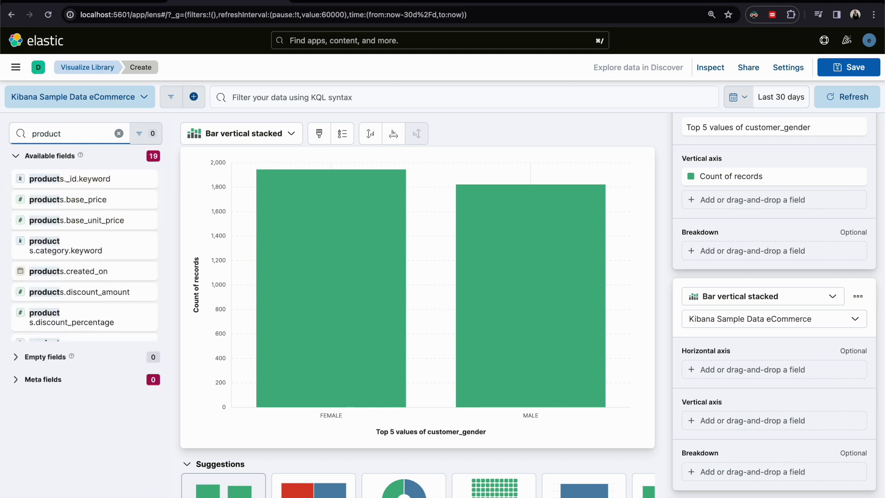
text(s.)
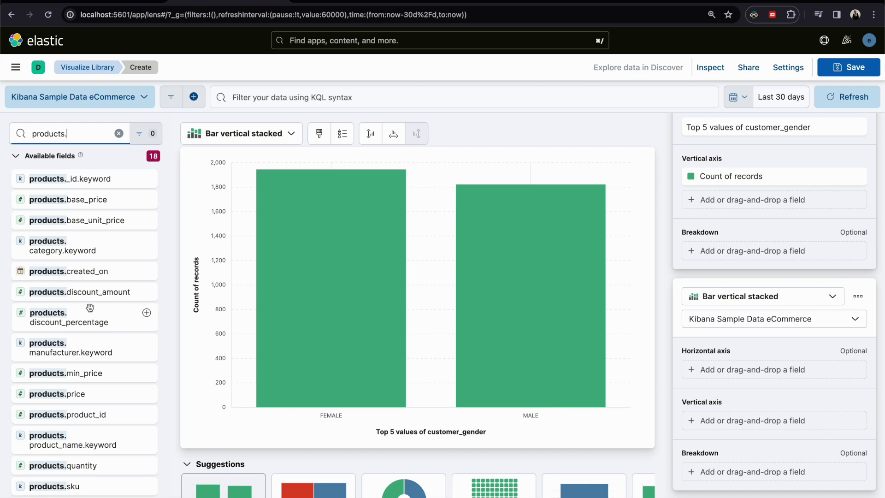
scroll(105, 333, down, 5)
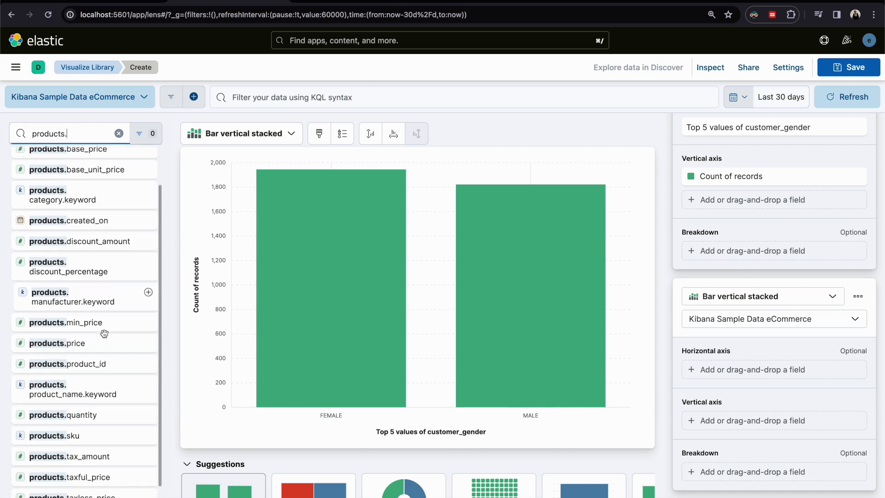
scroll(104, 333, up, 3)
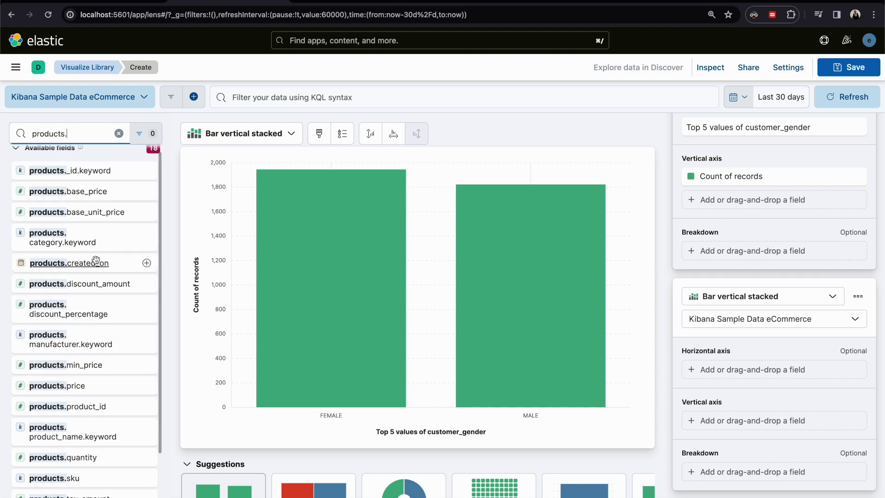
scroll(95, 260, up, 1)
text(n)
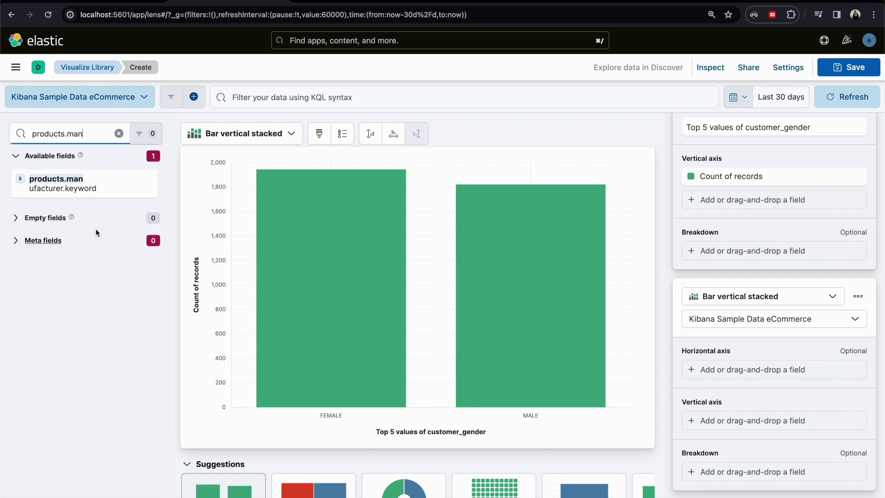
drag(74, 185, 750, 424)
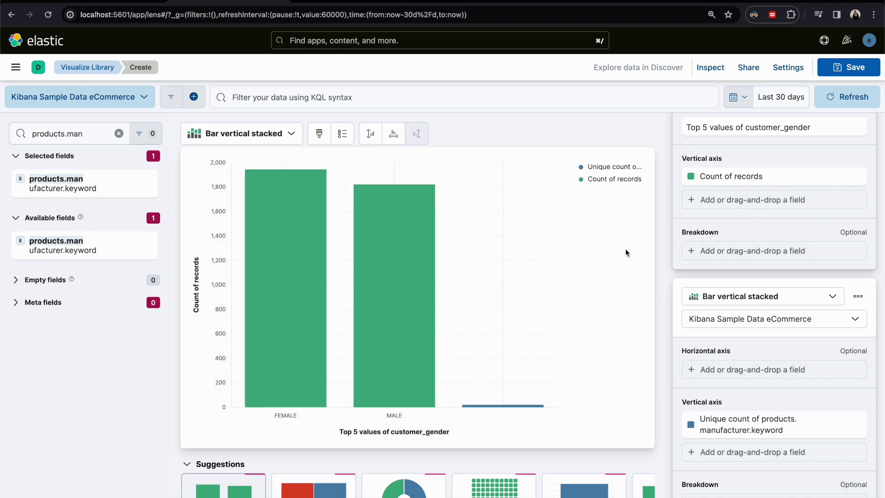
Set the function of the second layer's products.manufacturer.keyword metric to Count.
mouse_move(552, 299)
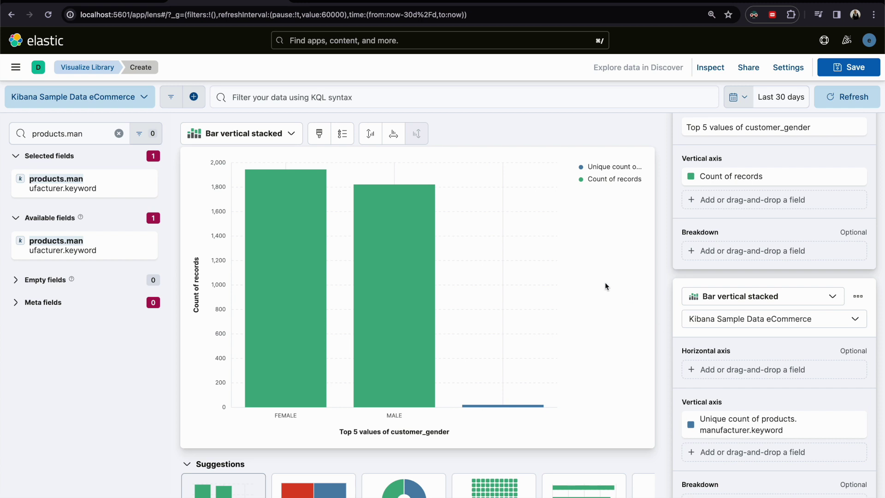
mouse_move(440, 243)
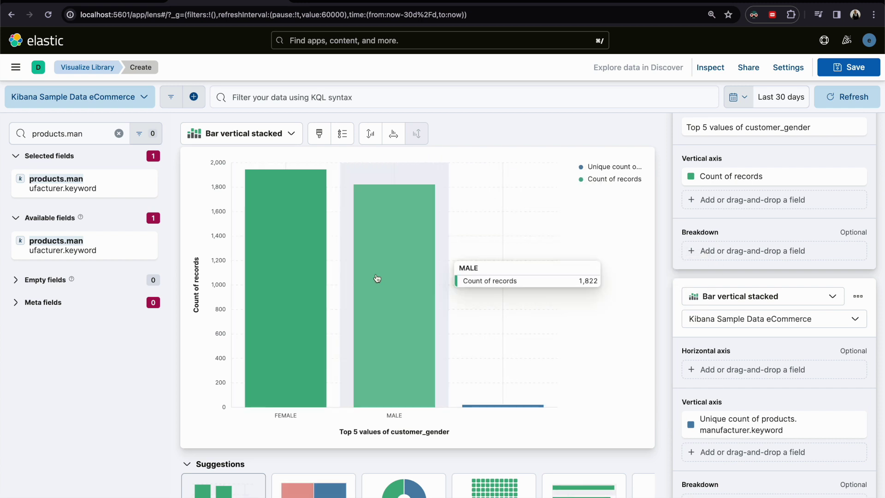
mouse_move(484, 305)
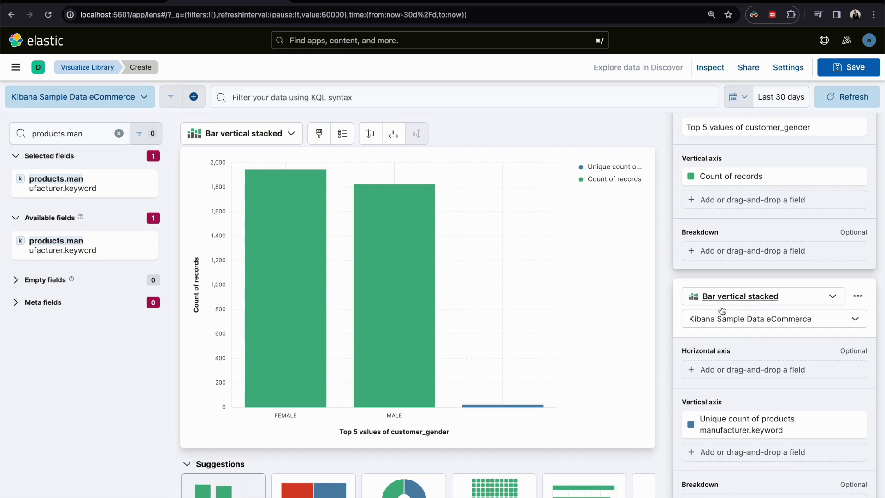
scroll(723, 286, up, 2)
scroll(751, 323, down, 3)
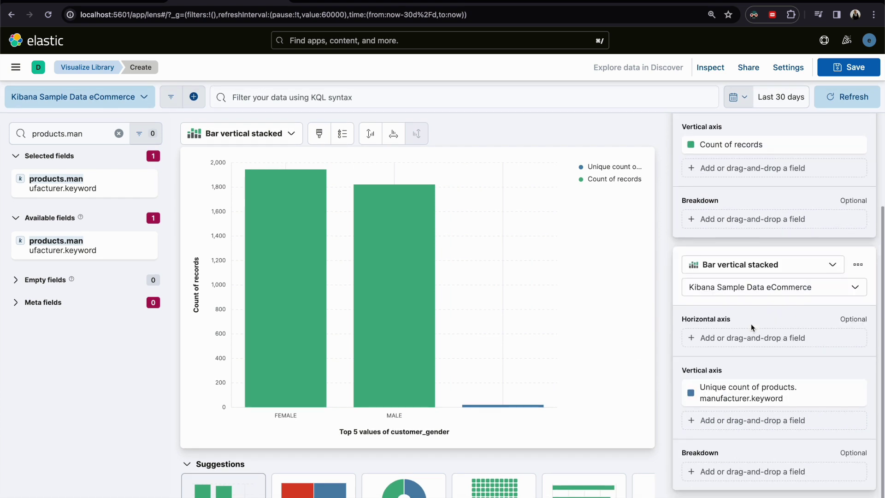
click(733, 398)
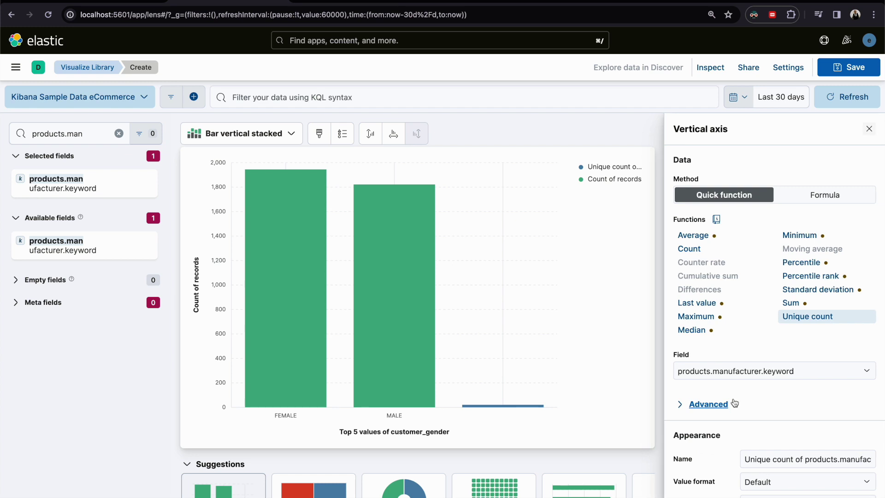
click(697, 253)
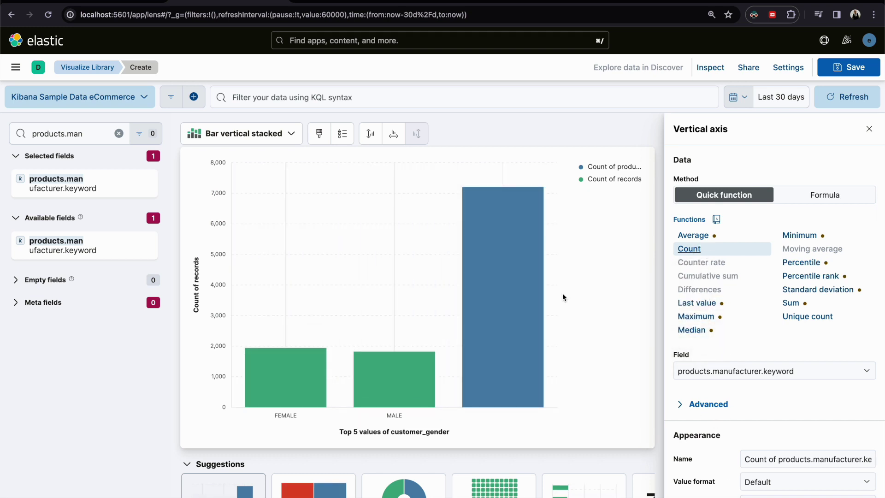
Close the metric settings and inspect the visualization's data table and the Elasticsearch request behind the first layer.
click(869, 130)
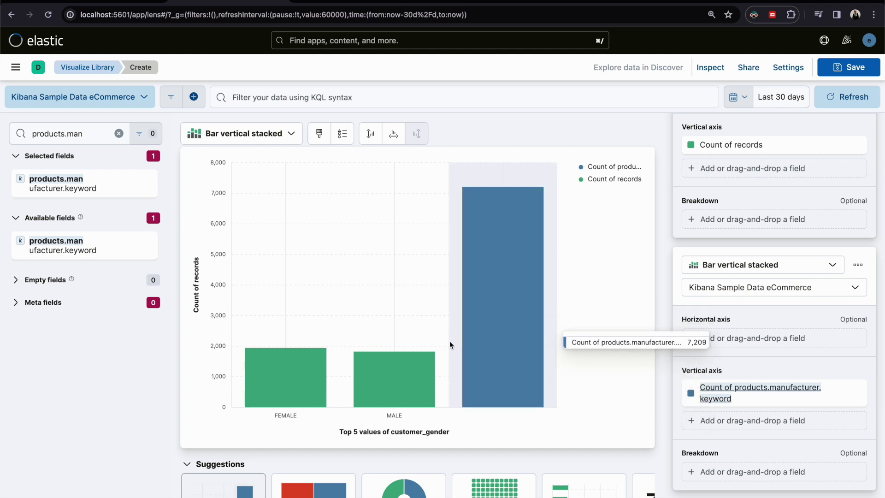
click(710, 68)
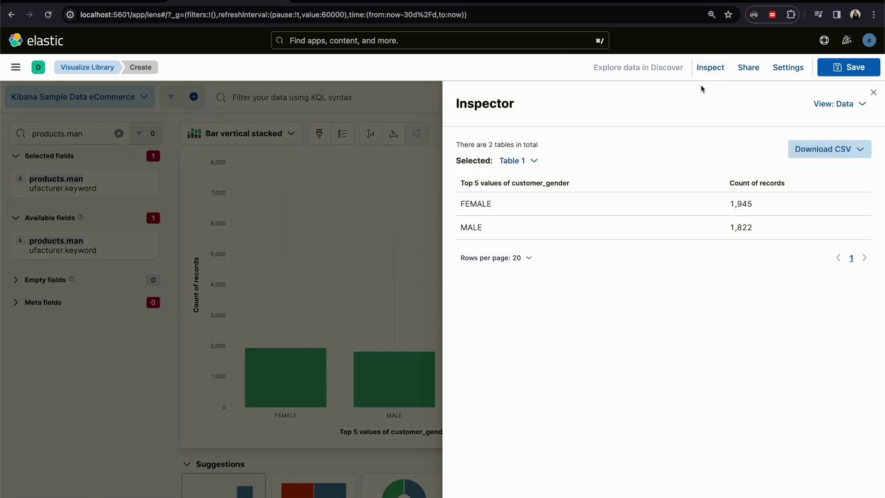
click(839, 103)
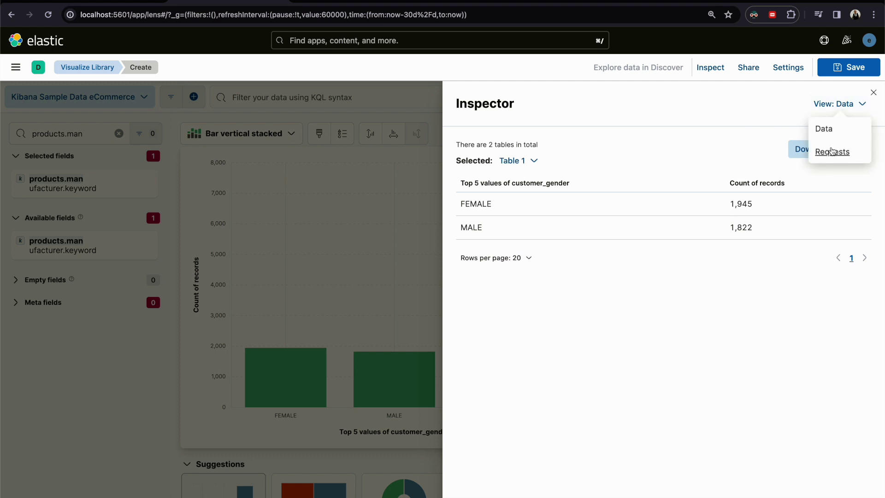
click(820, 150)
click(515, 213)
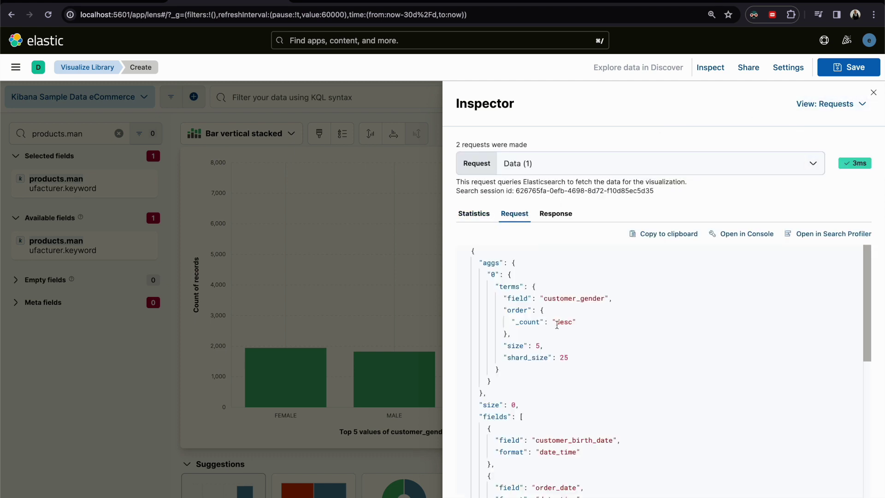
scroll(556, 325, down, 10)
scroll(557, 325, up, 10)
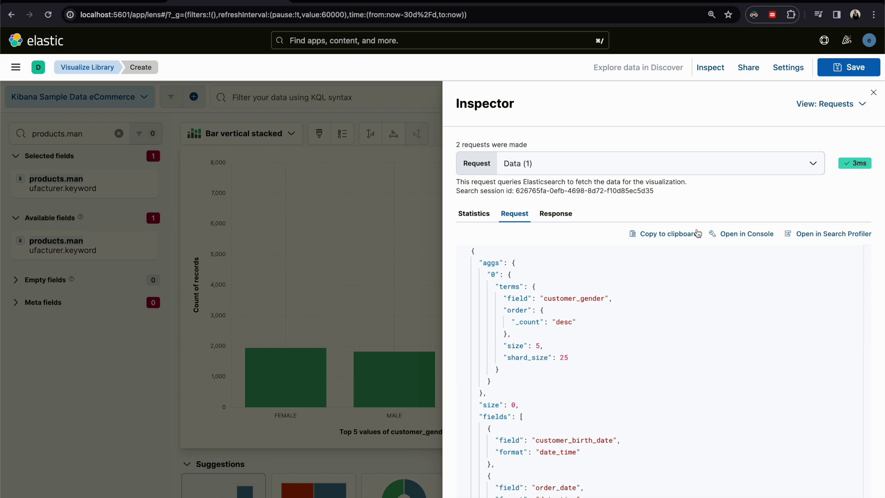
click(874, 92)
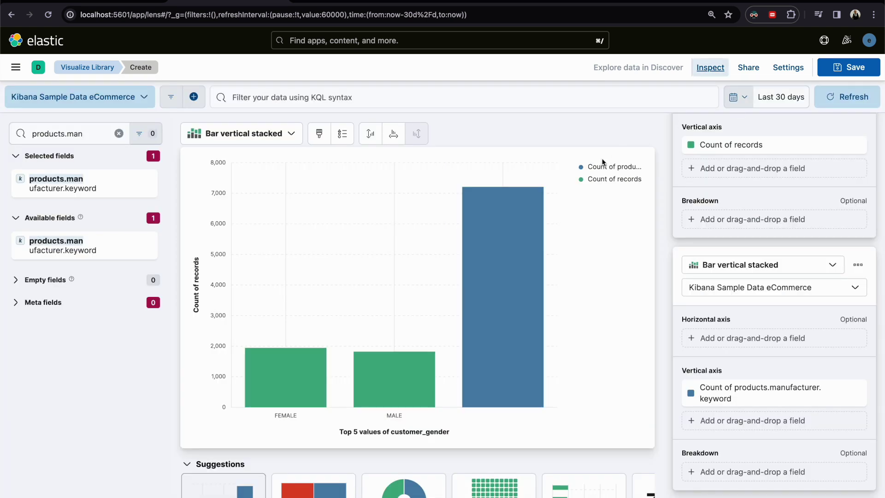
Save the visualization to the library as "topic 2.7" with the dev tag, without adding it to a dashboard.
mouse_move(556, 190)
click(849, 69)
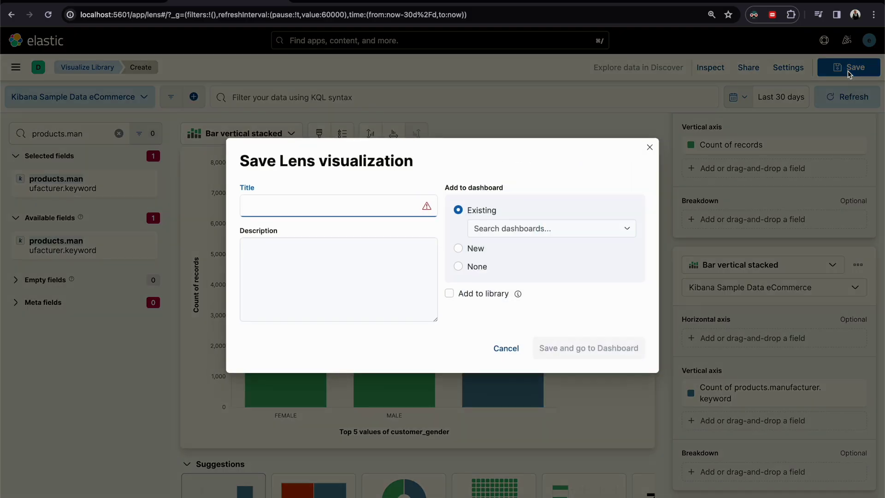
text(topic 2.7)
click(468, 272)
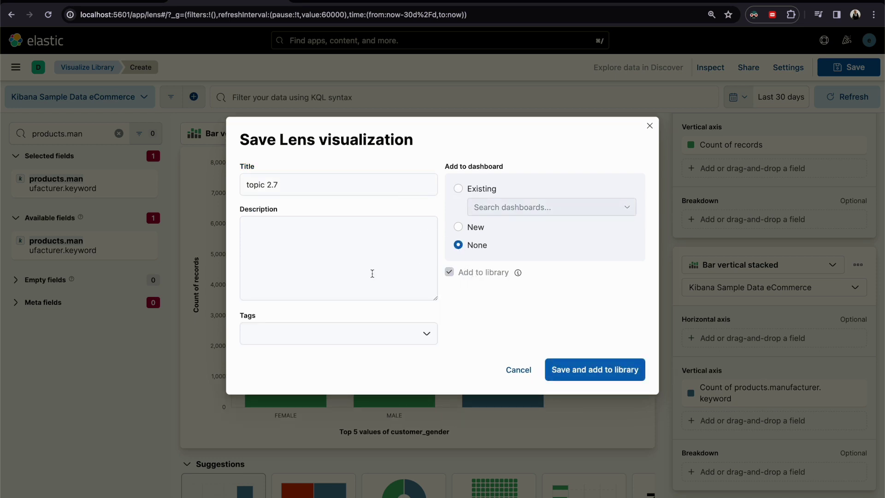
click(300, 339)
click(293, 355)
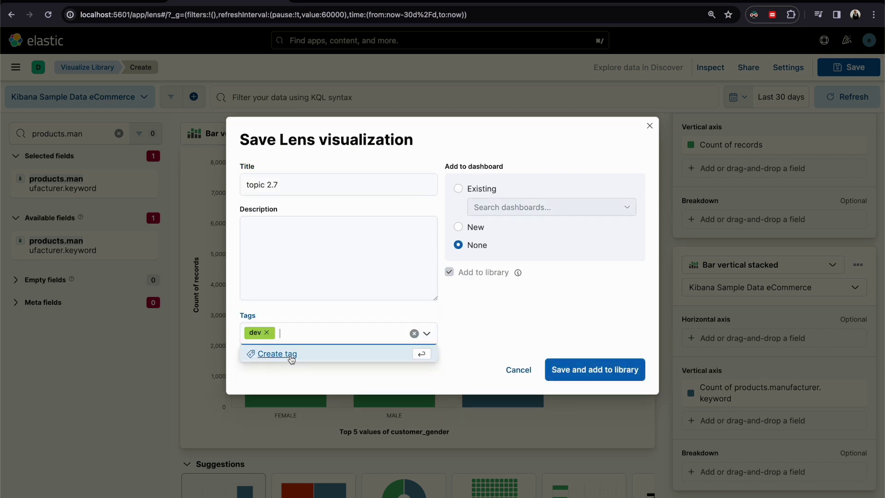
click(589, 370)
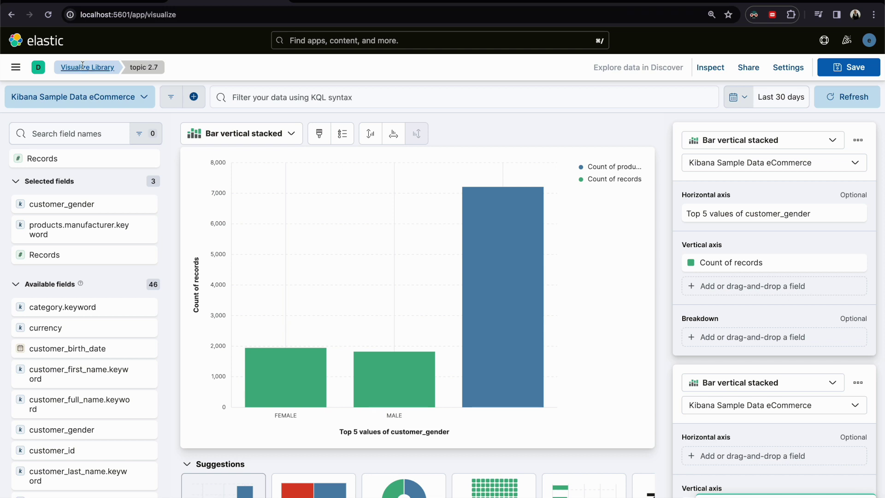
Go to the Visualize Library and reopen the saved topic 2.7 visualization.
click(64, 68)
click(332, 181)
click(137, 240)
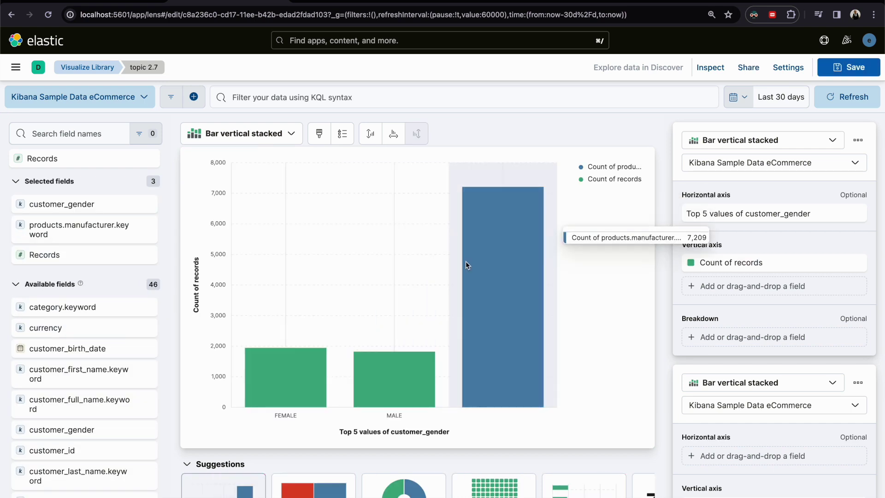